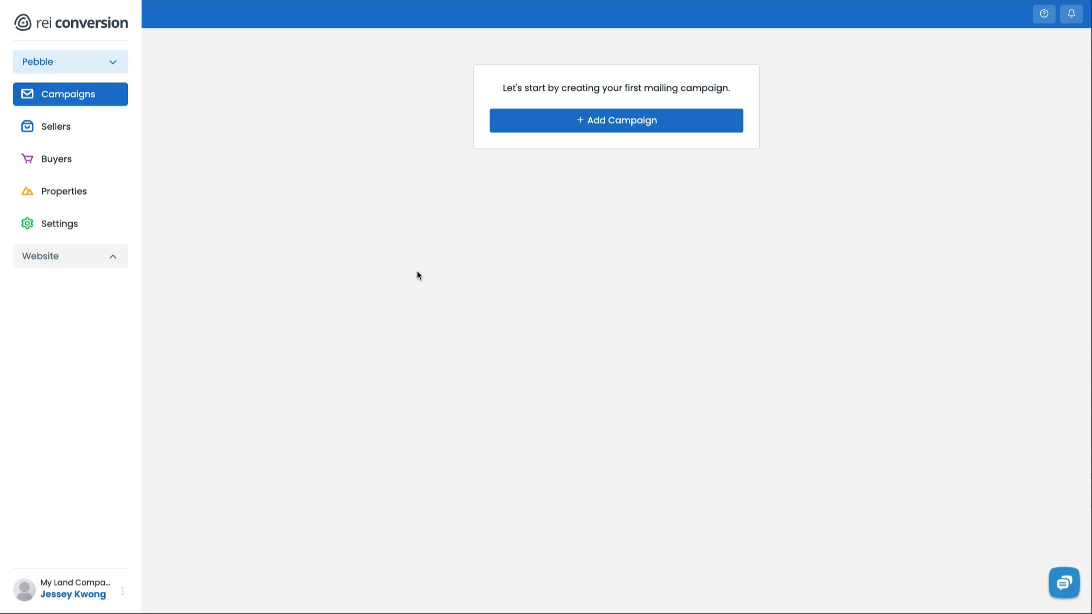
Create a campaign named "County Name and Date" using My Blind Offer Letter, USPS First Class, black-and-white double-sided printing and a daily send count of 30
left_click(557, 126)
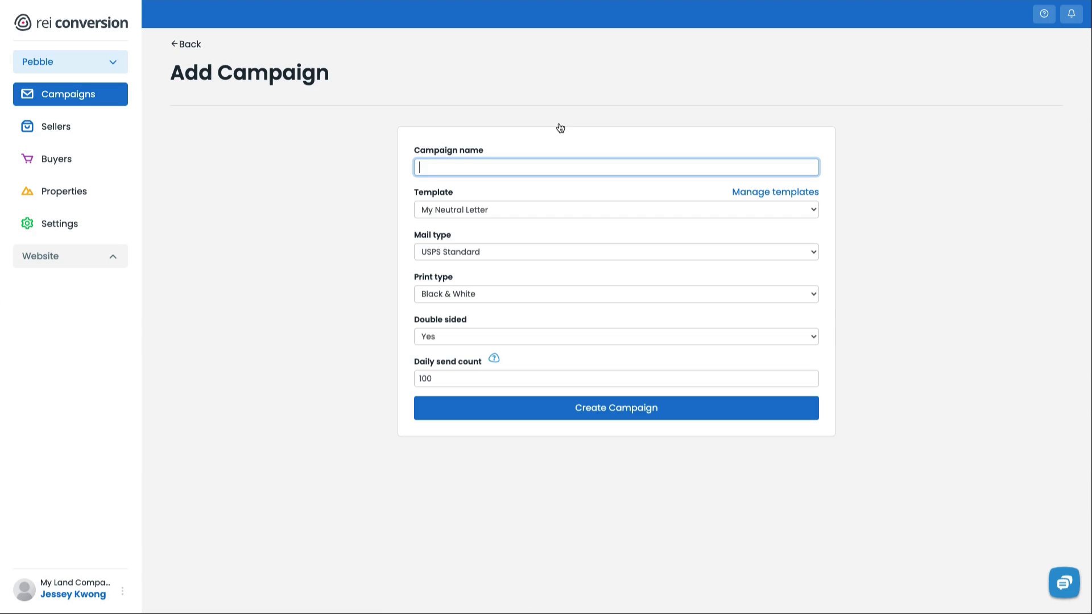
type("County Name and Date")
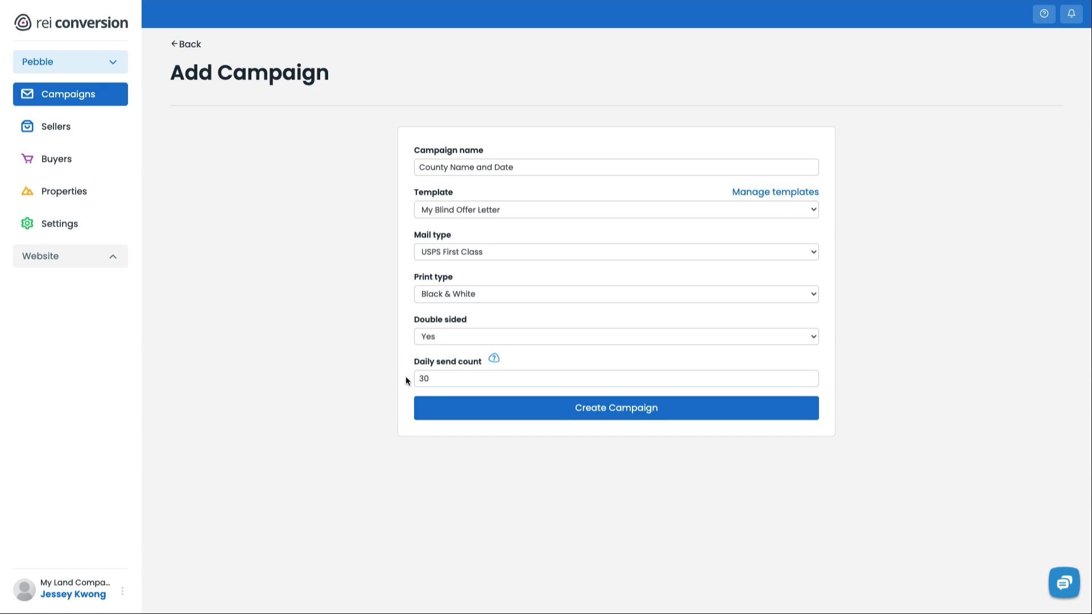
left_click(623, 412)
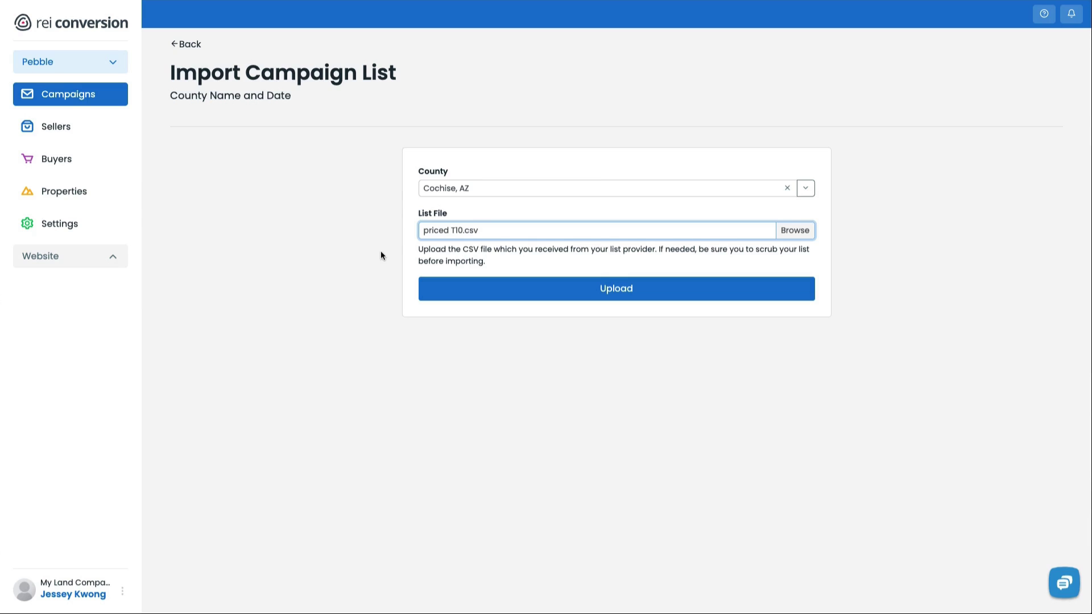
Upload the list file priced T10.csv for Cochise, AZ to the campaign
left_click(484, 285)
left_click(485, 284)
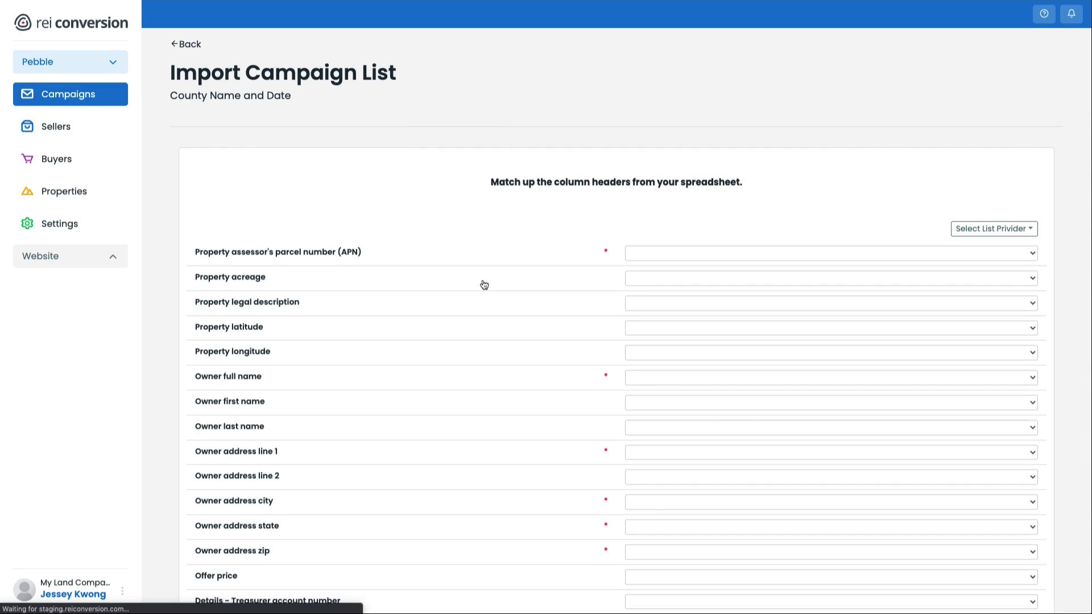
Examine the property, owner and detail fields that can be matched to the spreadsheet's column headers, including the parcel number options
scroll(484, 284, "down", 1)
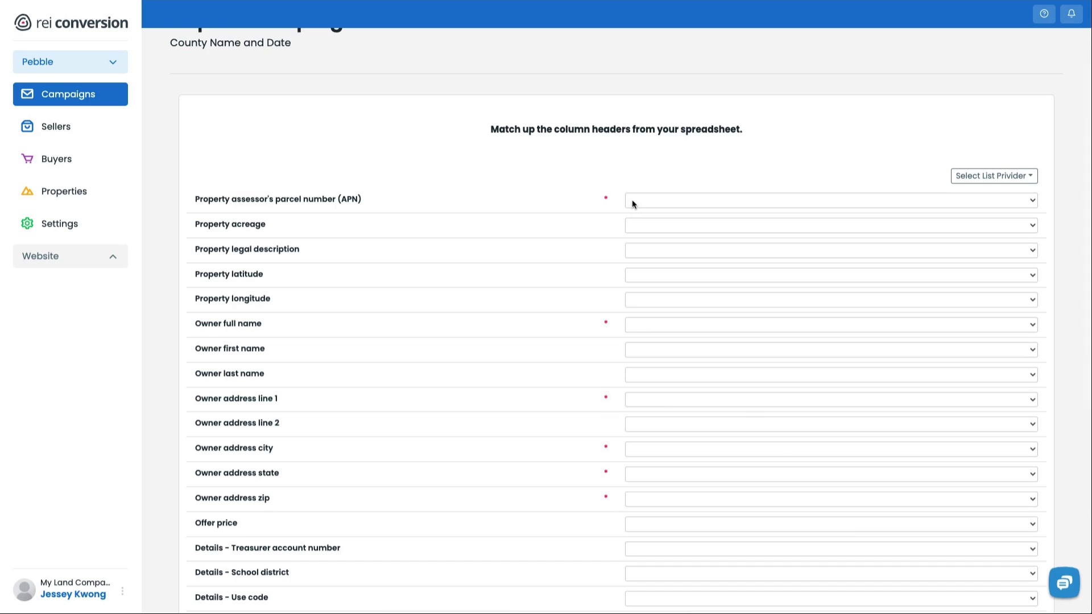
left_click(632, 199)
left_click(397, 212)
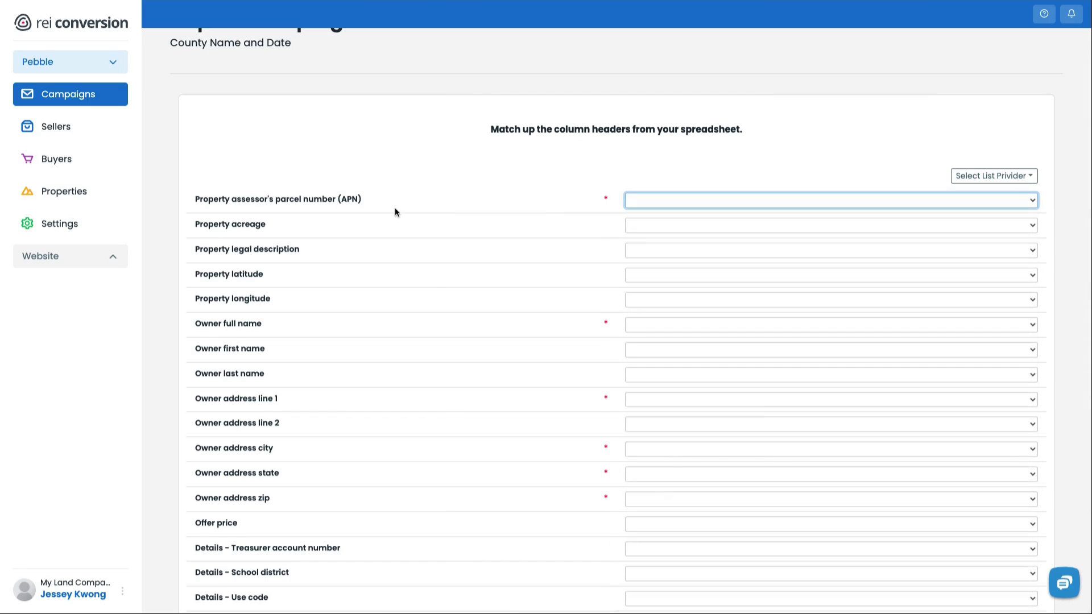
scroll(339, 202, "down", 1)
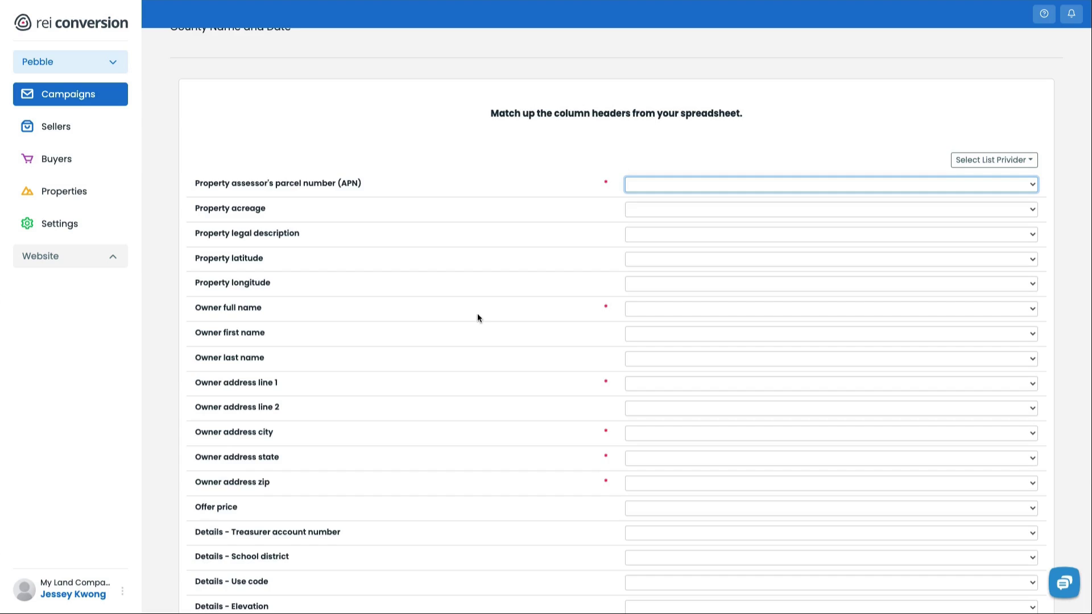
scroll(223, 219, "down", 3)
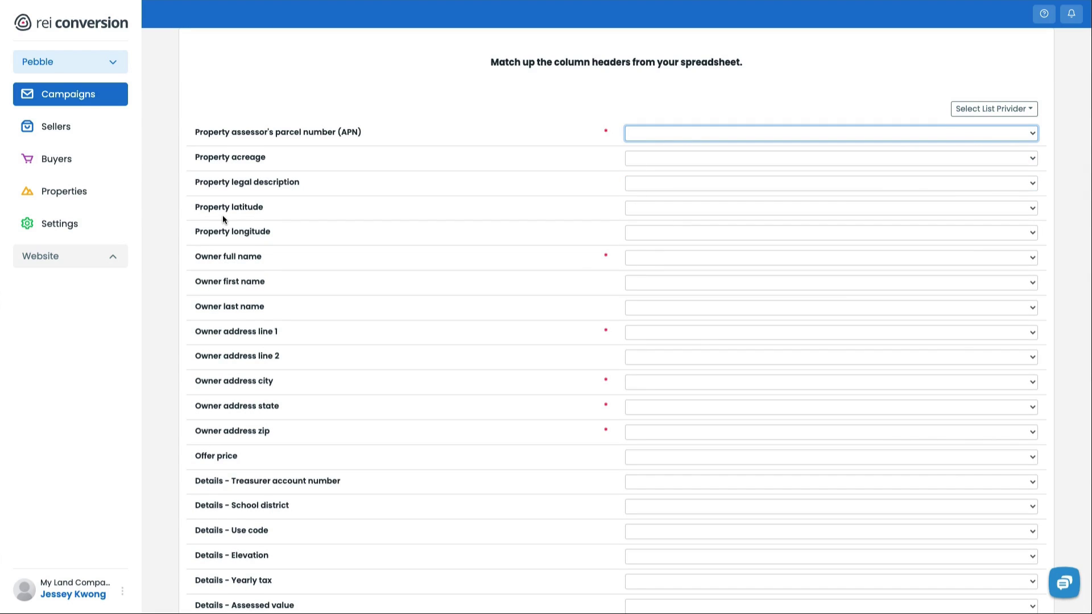
scroll(223, 215, "down", 5)
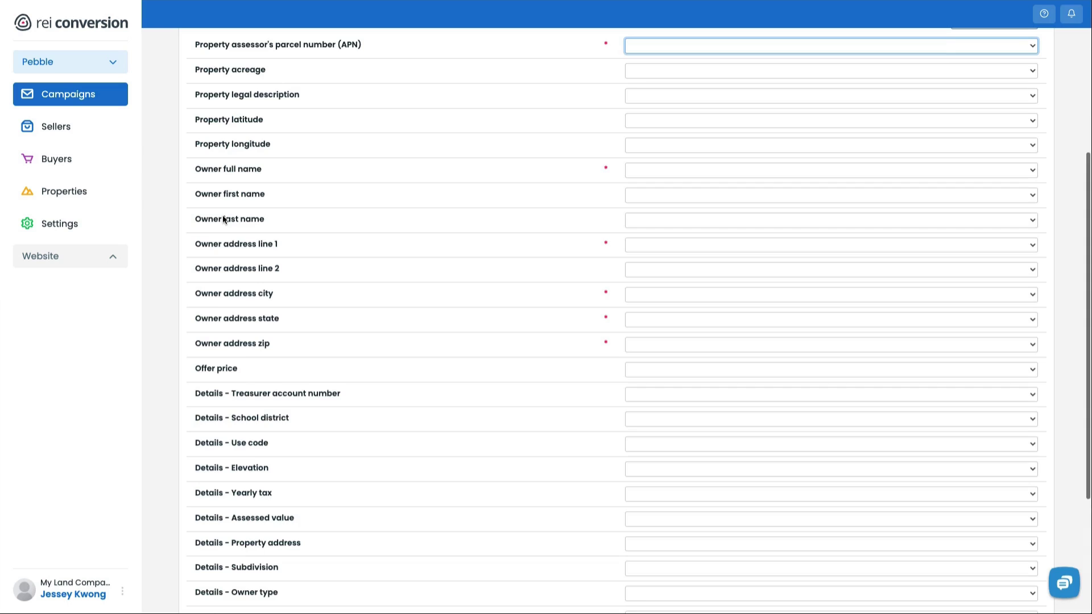
scroll(281, 394, "up", 7)
scroll(281, 394, "up", 2)
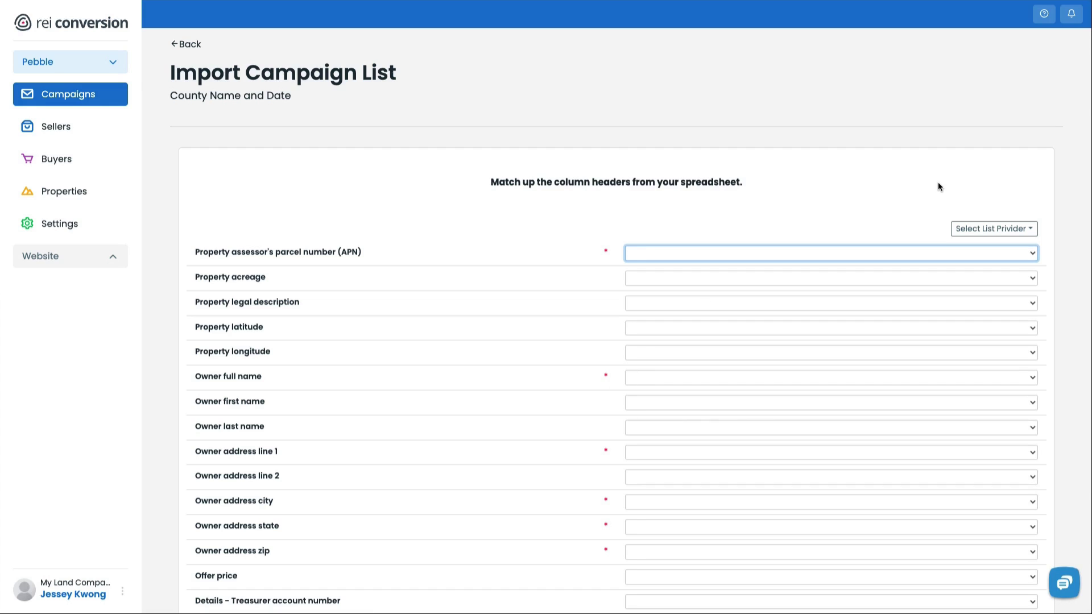
Apply the DataTree list provider preset to match the column headers, and check the column options for property acreage
left_click(1025, 231)
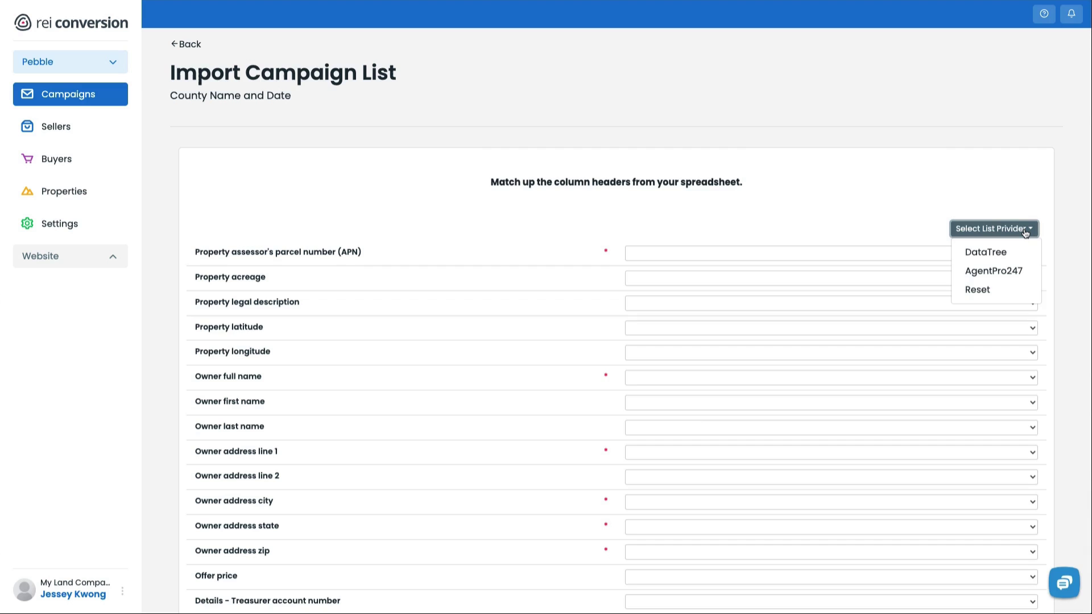
left_click(1012, 252)
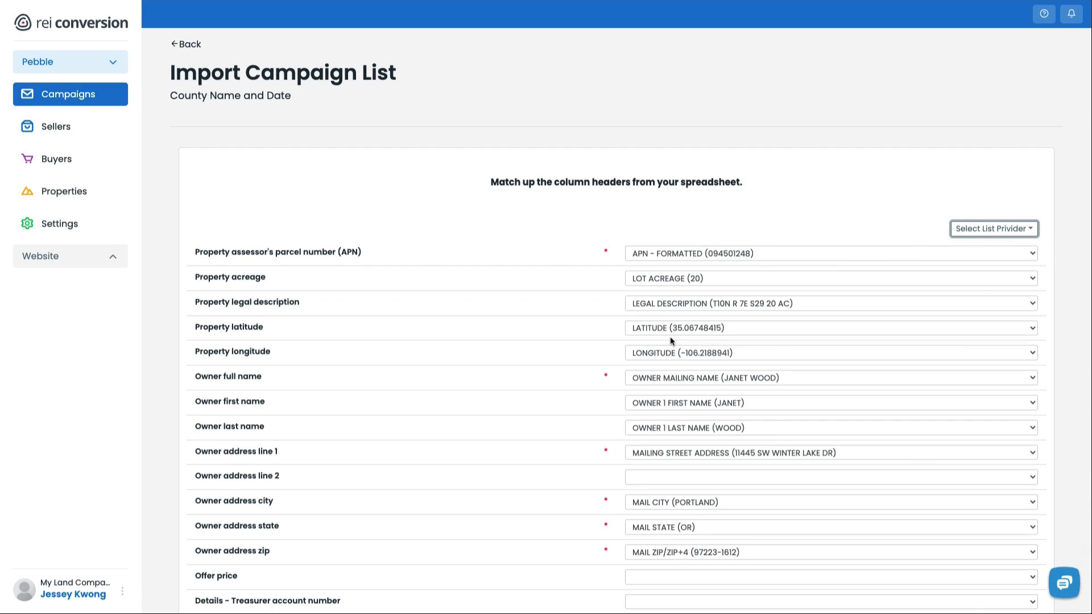
left_click(958, 232)
left_click(884, 220)
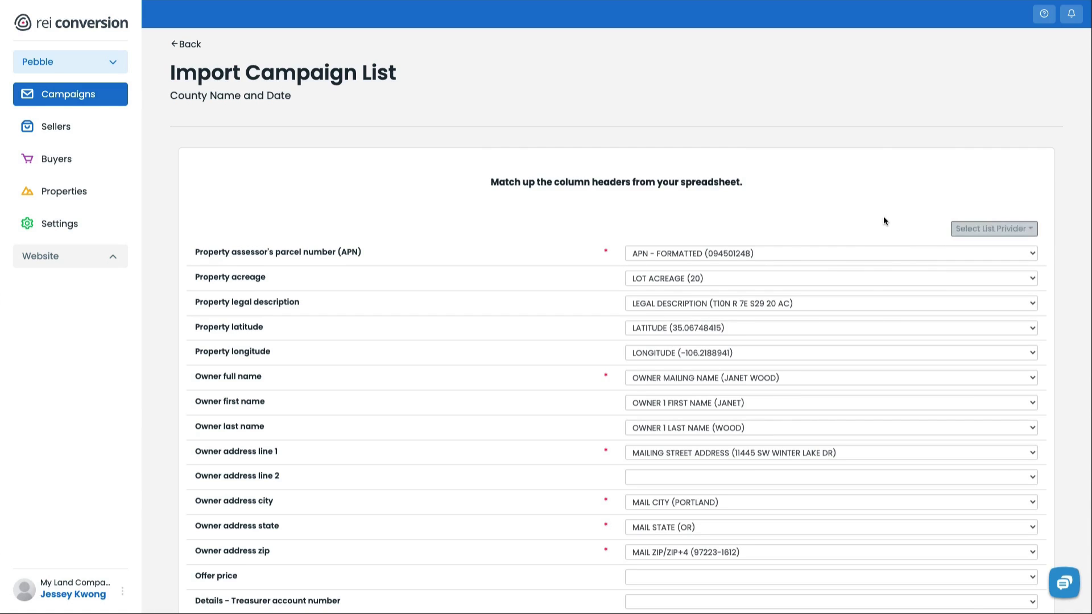
scroll(555, 339, "down", 3)
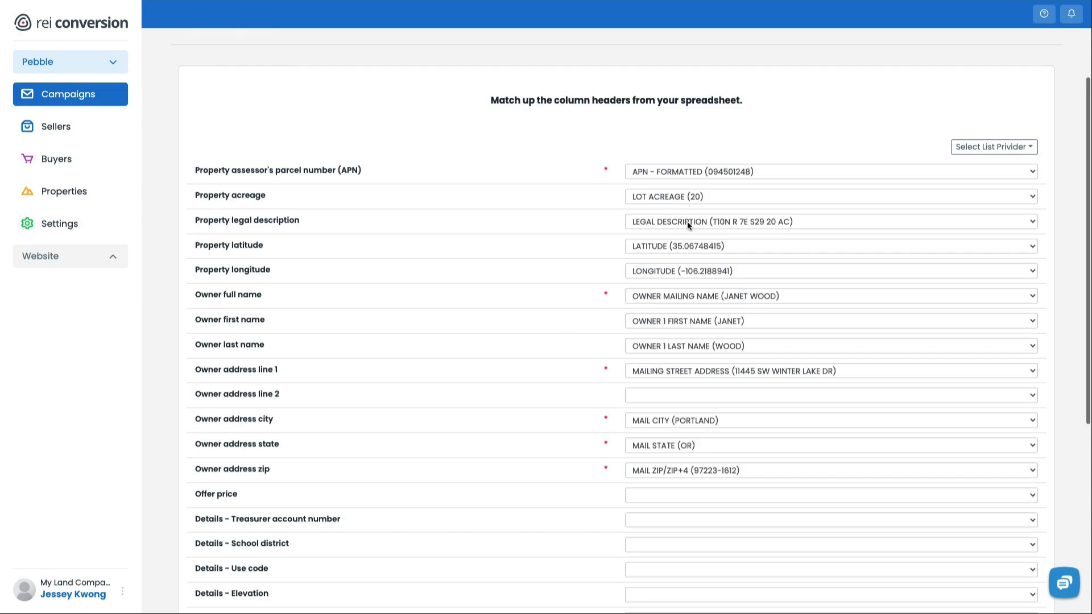
left_click(691, 199)
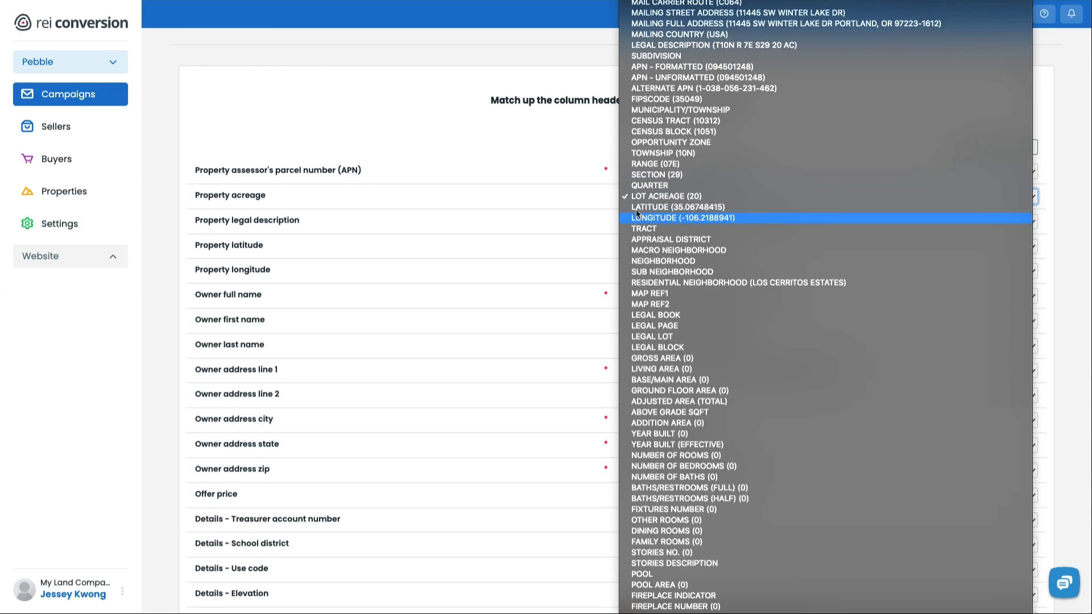
left_click(569, 210)
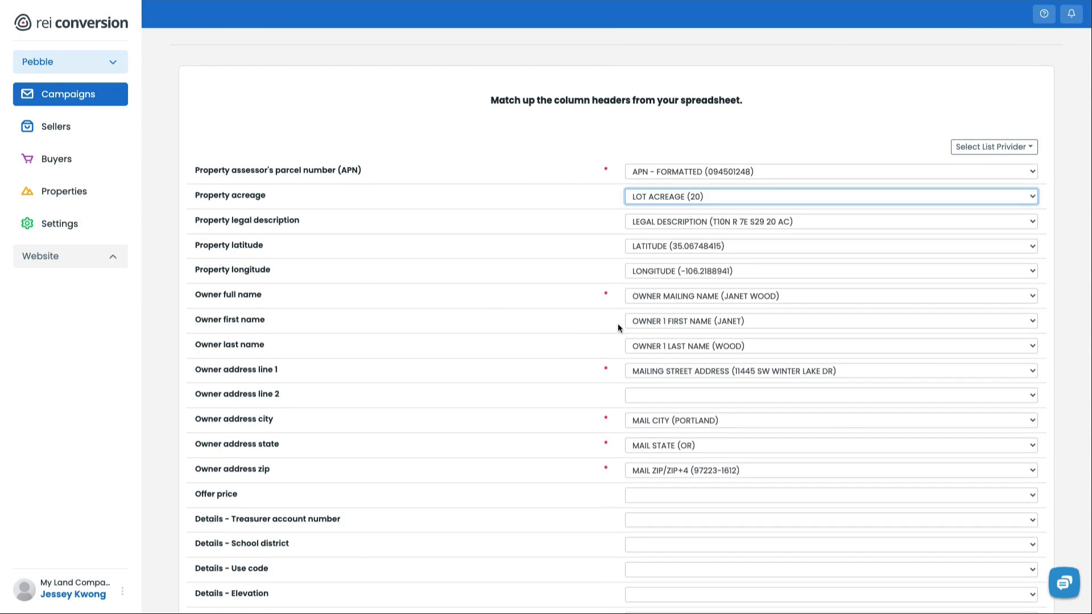
Match the Offer price field to the spreadsheet's offer_price column
scroll(618, 323, "down", 2)
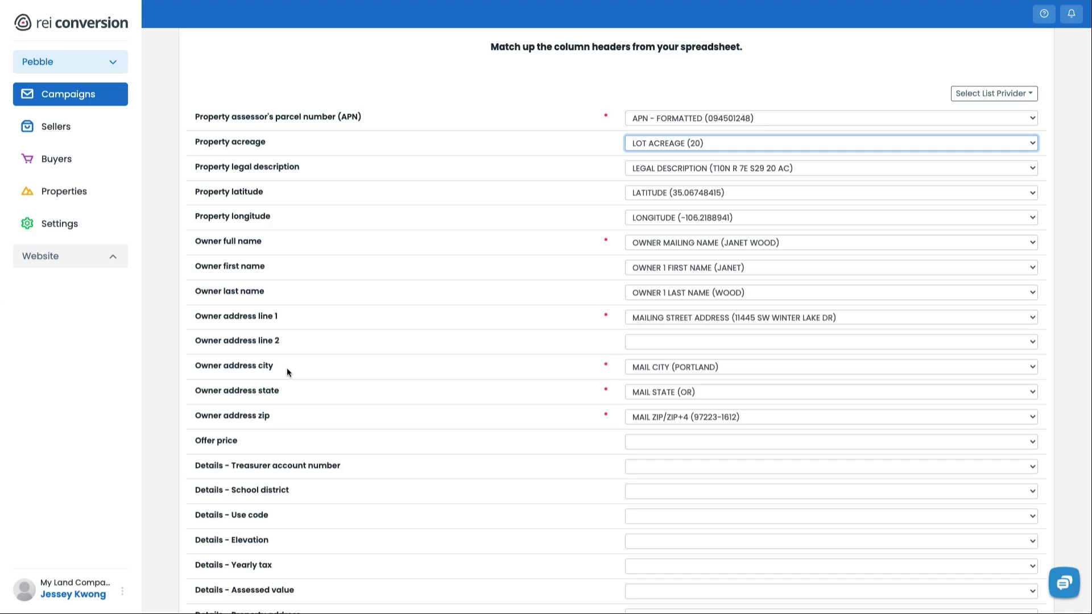
scroll(286, 372, "down", 2)
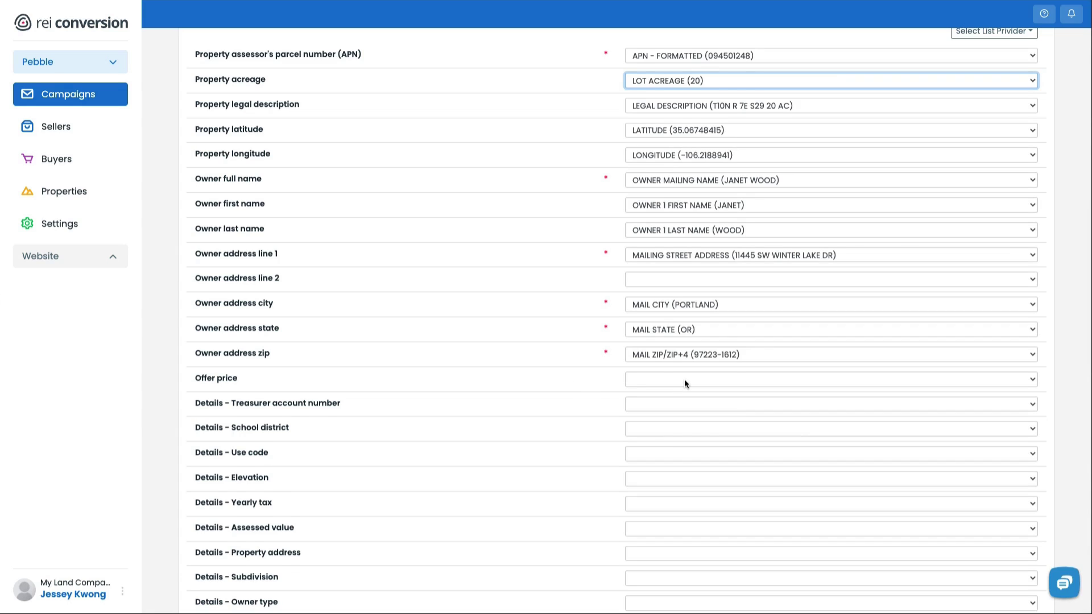
scroll(684, 379, "down", 1)
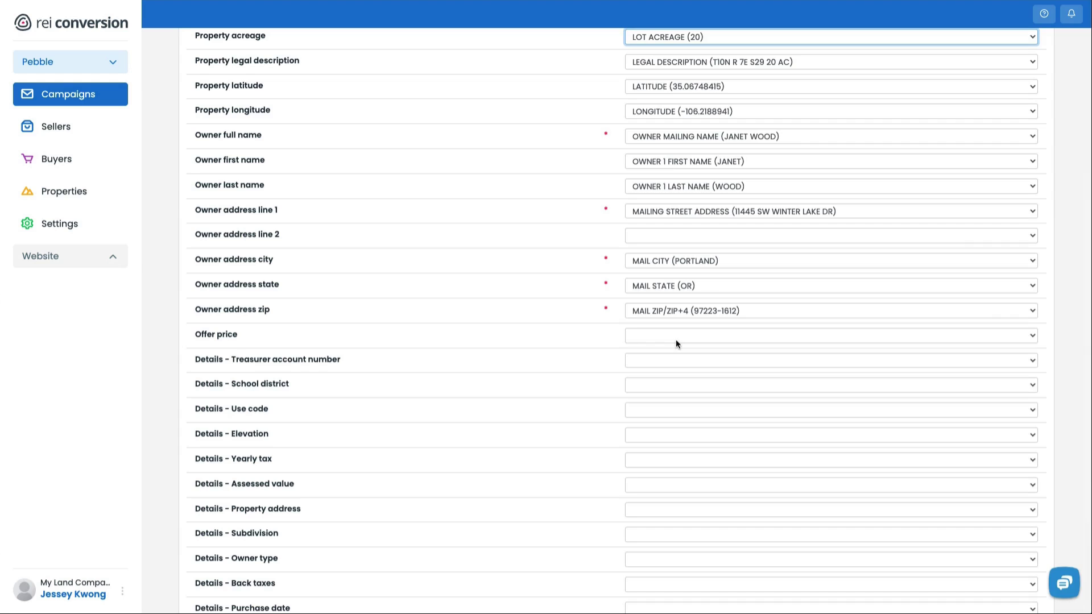
left_click(676, 339)
left_click(701, 498)
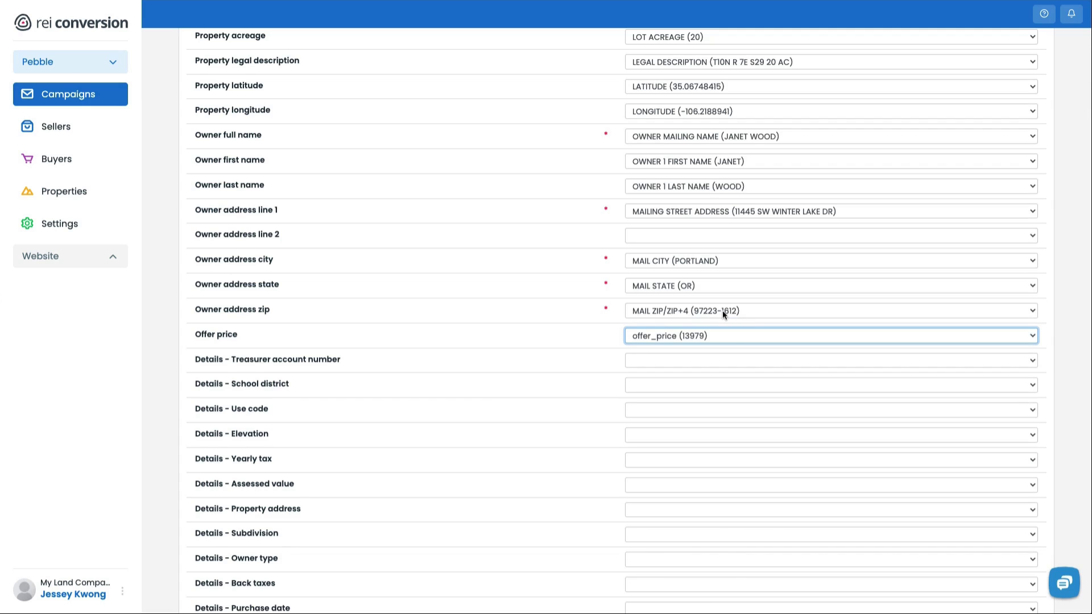
Import the list with the matched columns and view the resulting campaign's mailing records
scroll(601, 350, "down", 3)
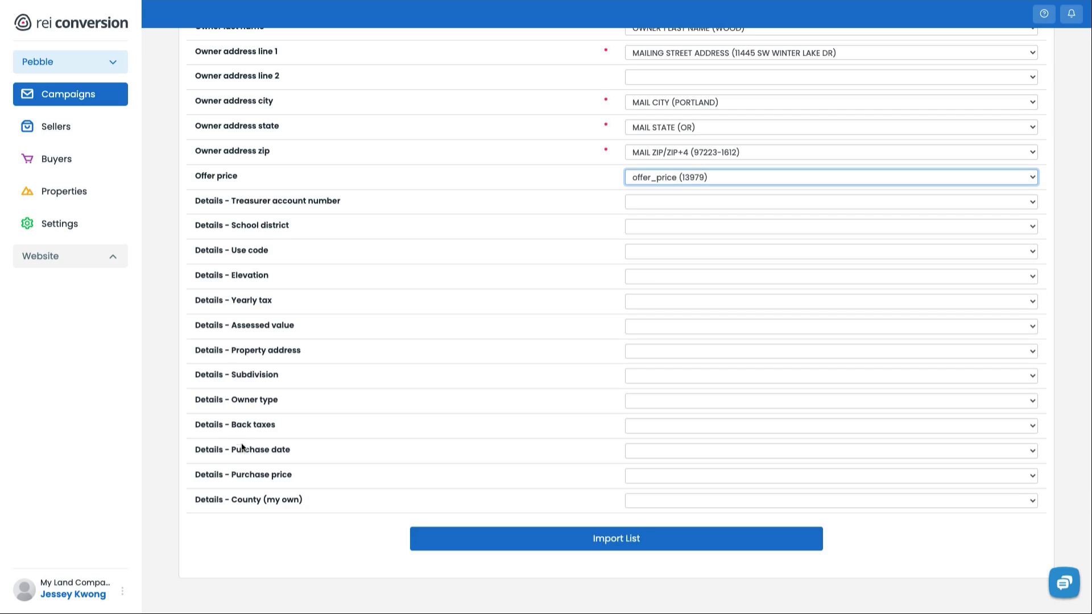
left_click(467, 545)
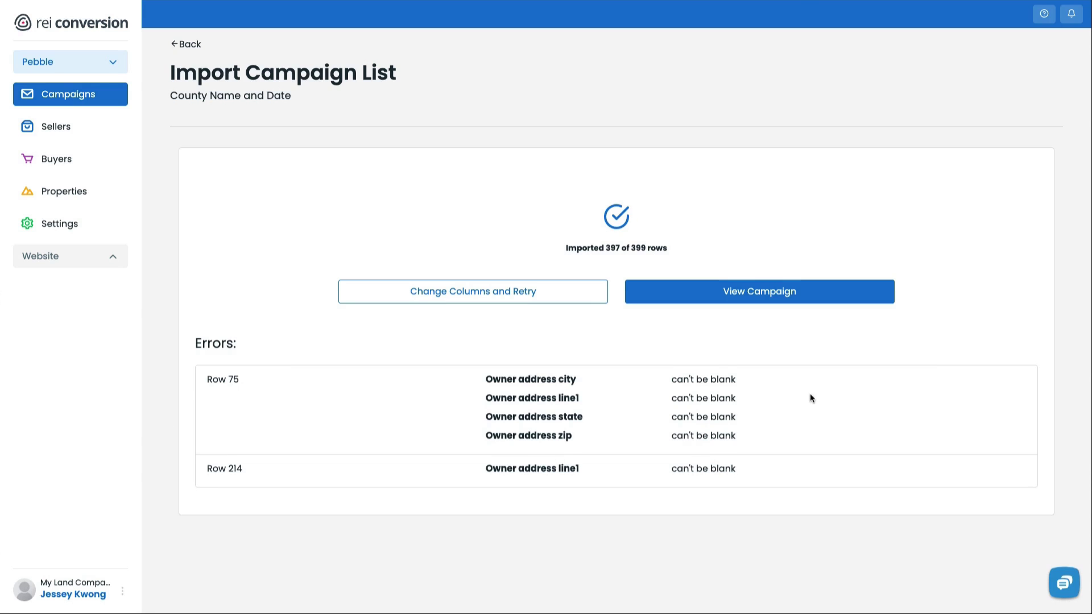
left_click(711, 300)
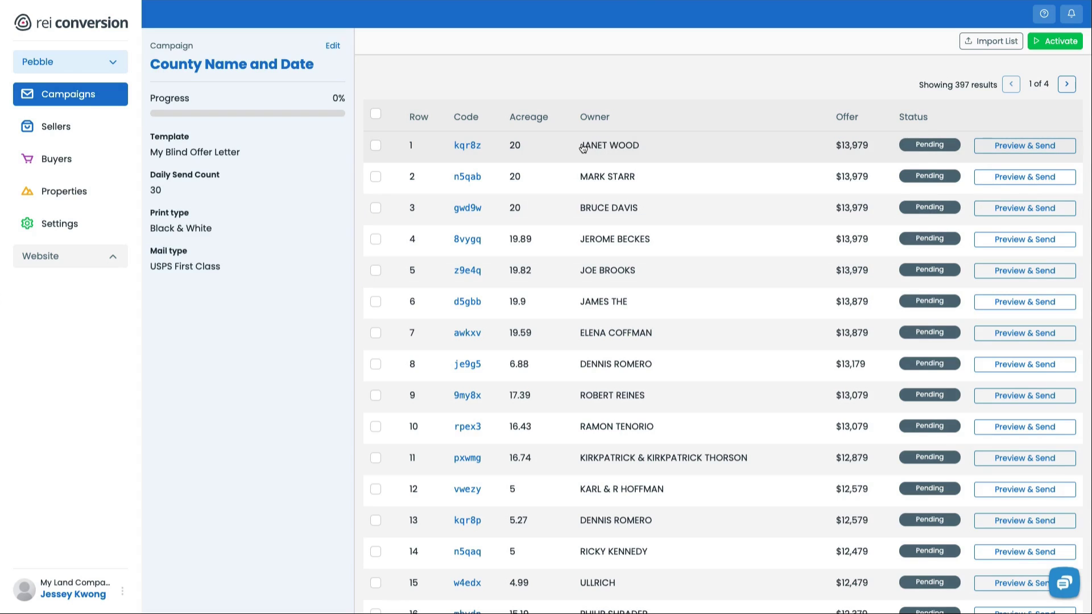
left_click_drag(929, 84, 974, 85)
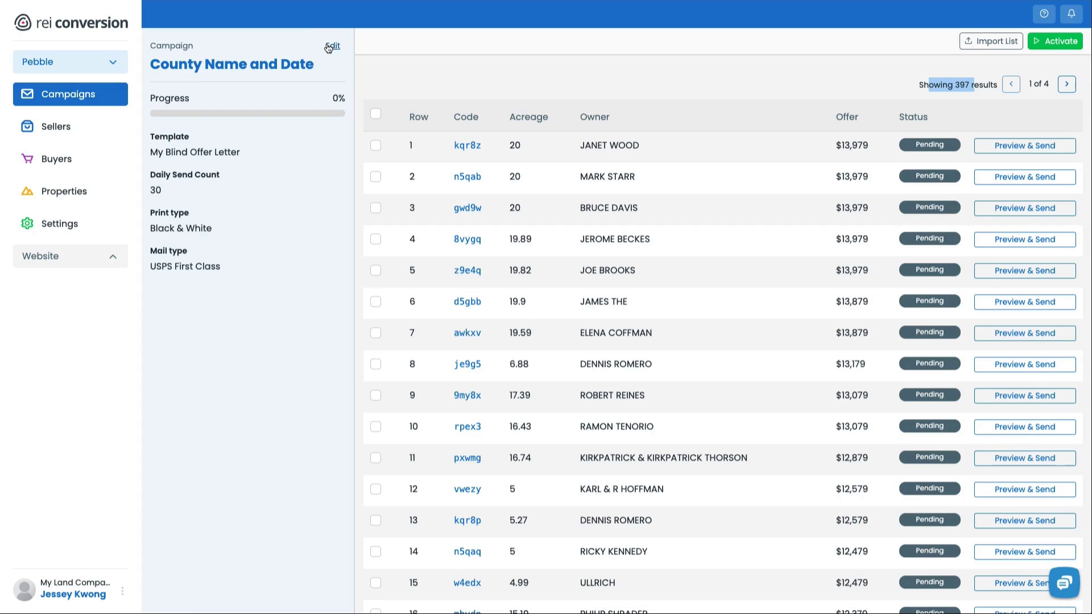
left_click(383, 63)
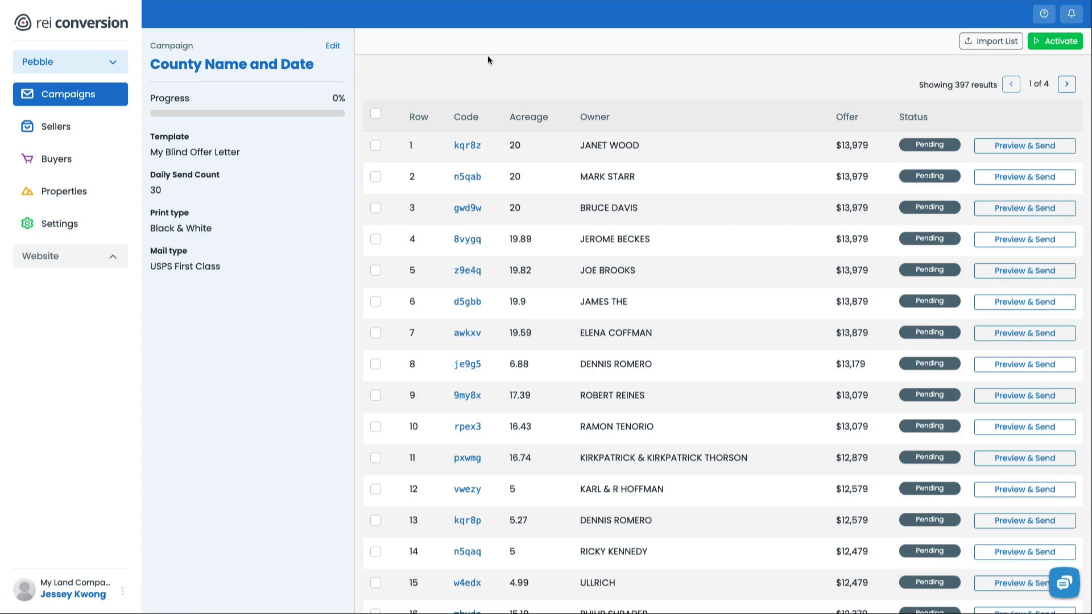
Review the sample mailing's purchase agreement in the campaign activation preview, tick the verification statement, and close without activating
left_click(1041, 43)
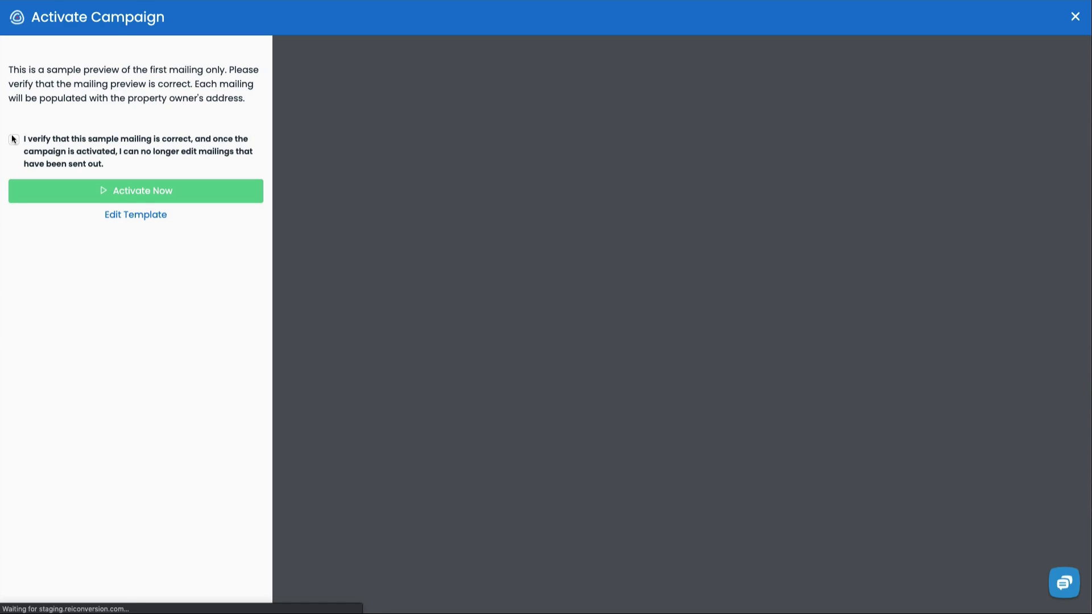
scroll(822, 238, "down", 12)
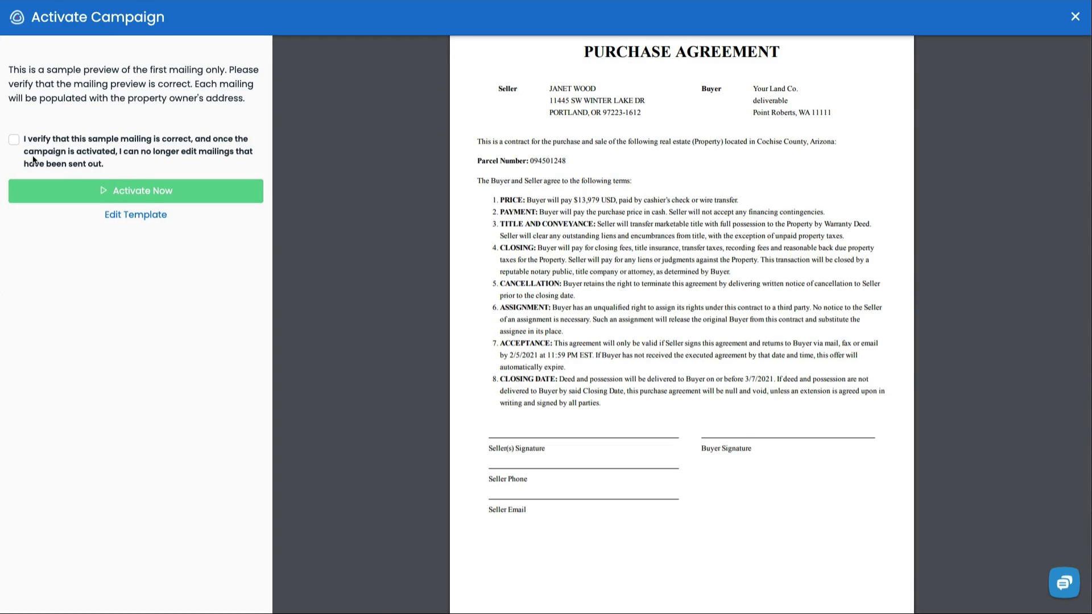
left_click(14, 140)
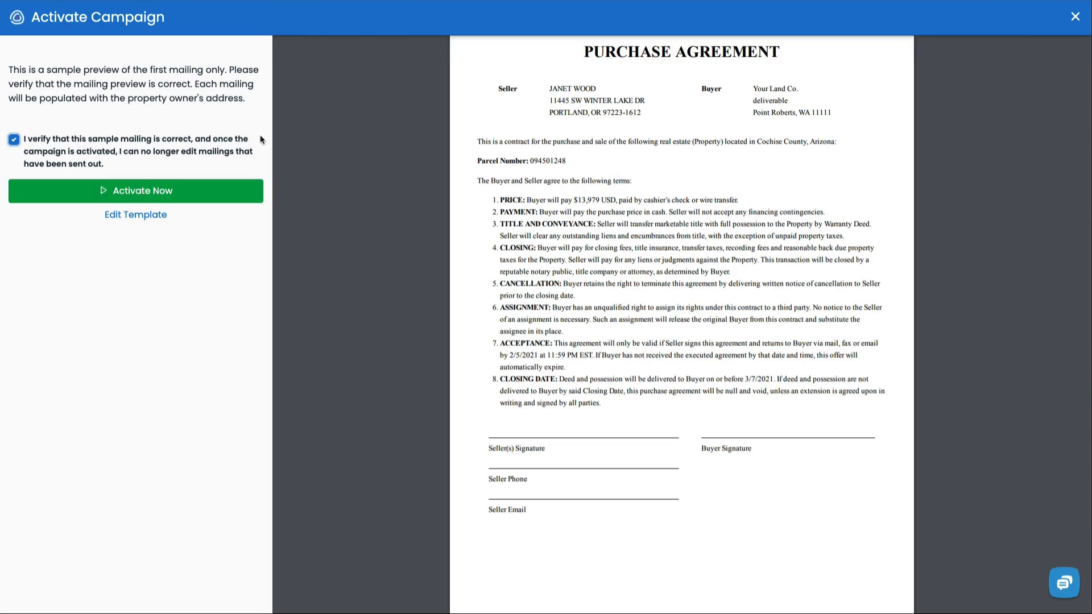
left_click(1074, 17)
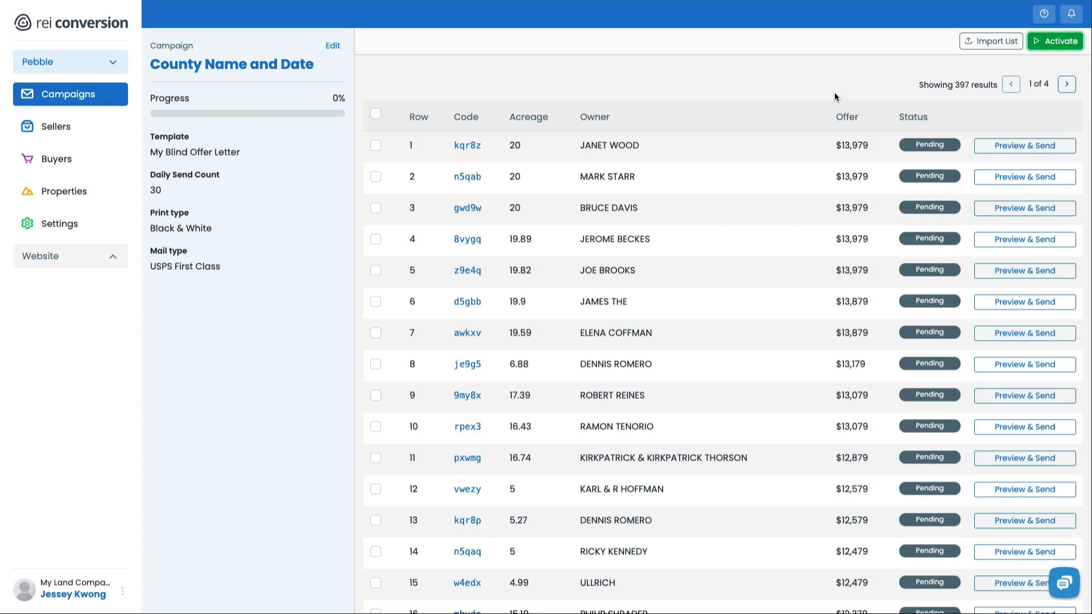
Preview the individual mailing in row 89, tick its verification statement, and close the preview without sending
scroll(947, 157, "down", 20)
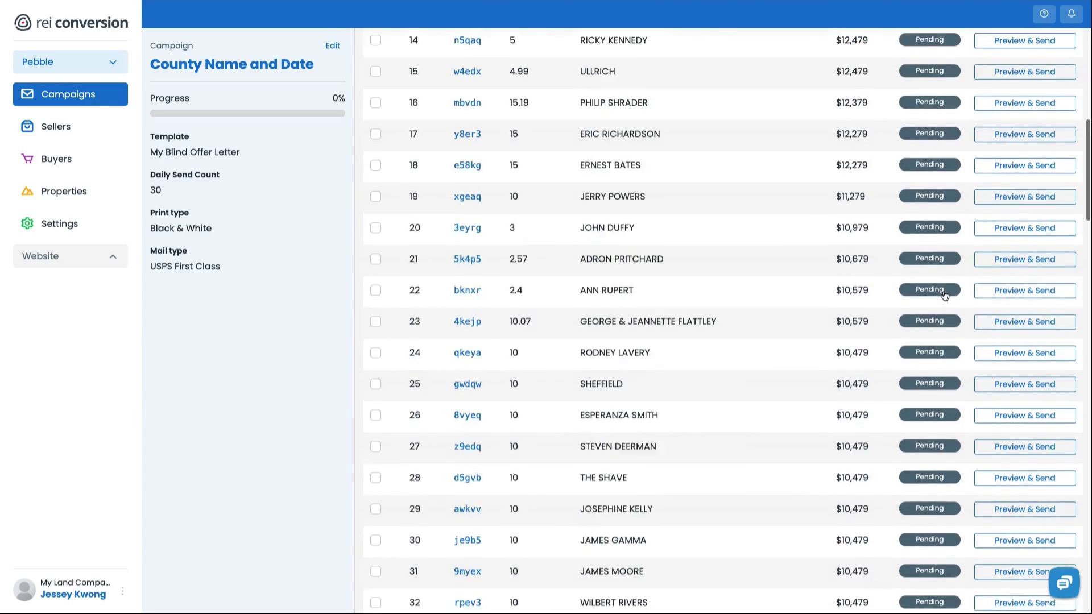
scroll(945, 296, "down", 3)
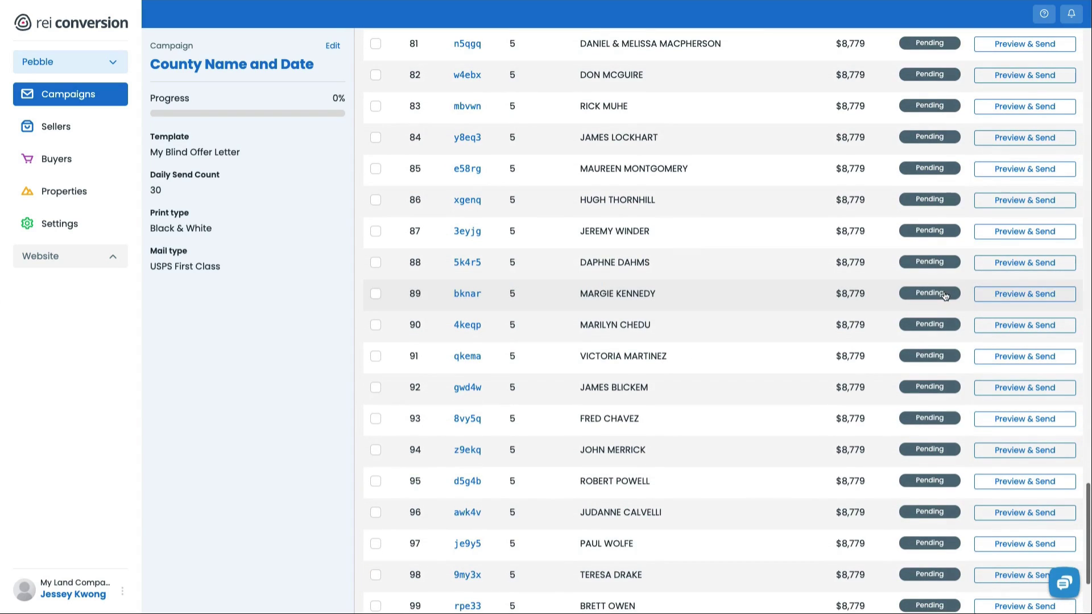
left_click(1003, 294)
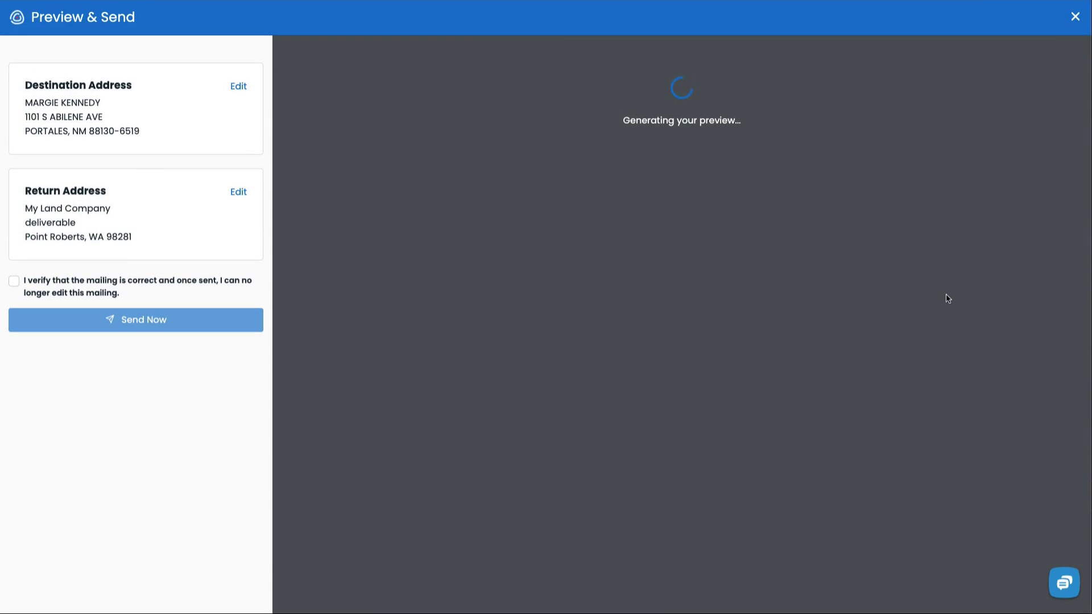
left_click(1075, 17)
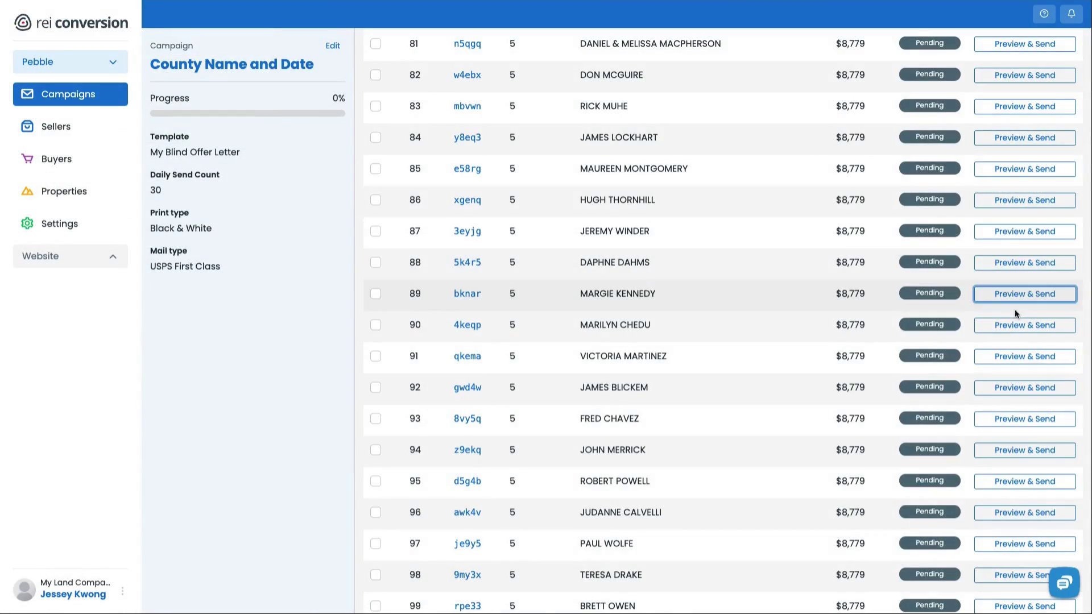
left_click(1006, 294)
left_click(1075, 16)
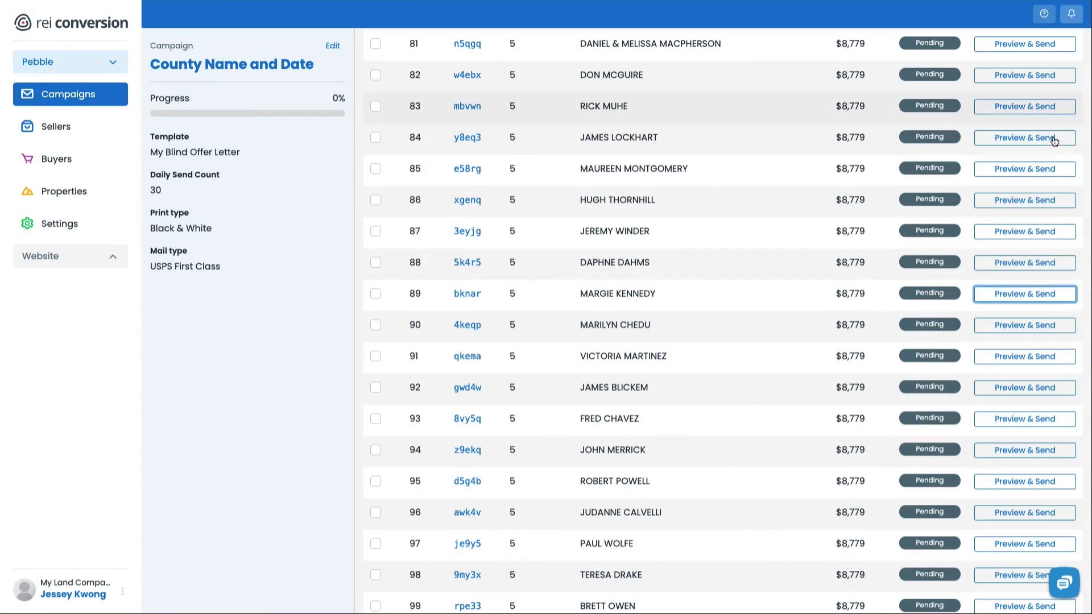
left_click(1043, 303)
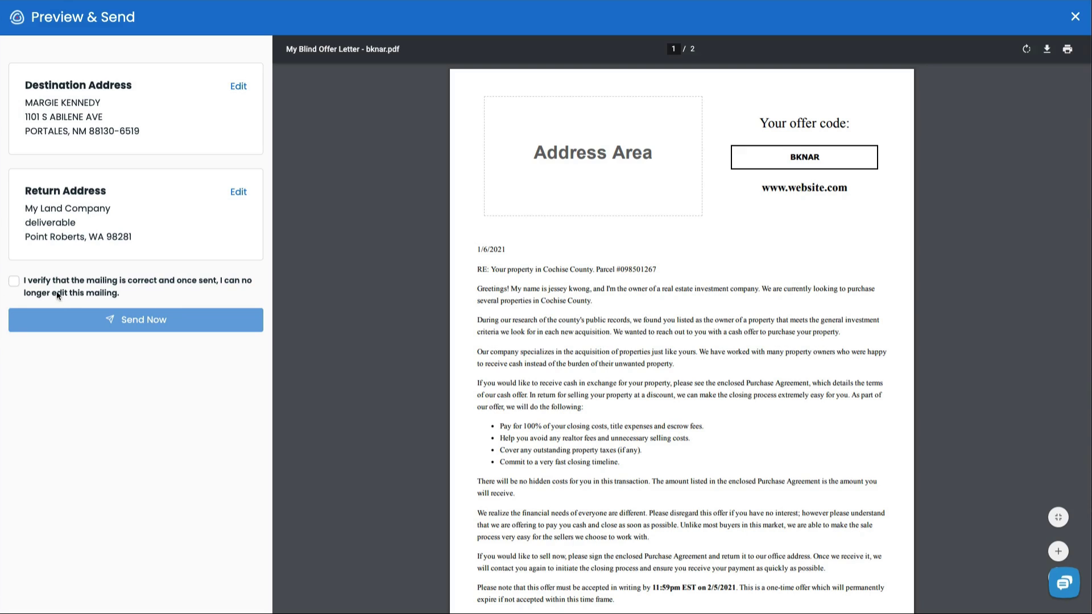
left_click(56, 291)
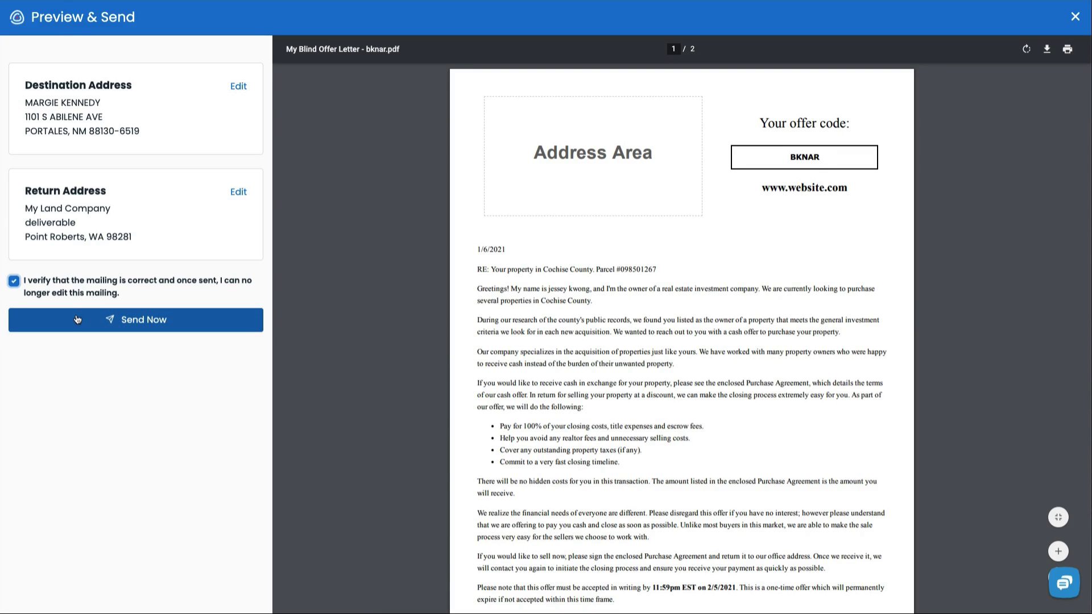
left_click(1075, 17)
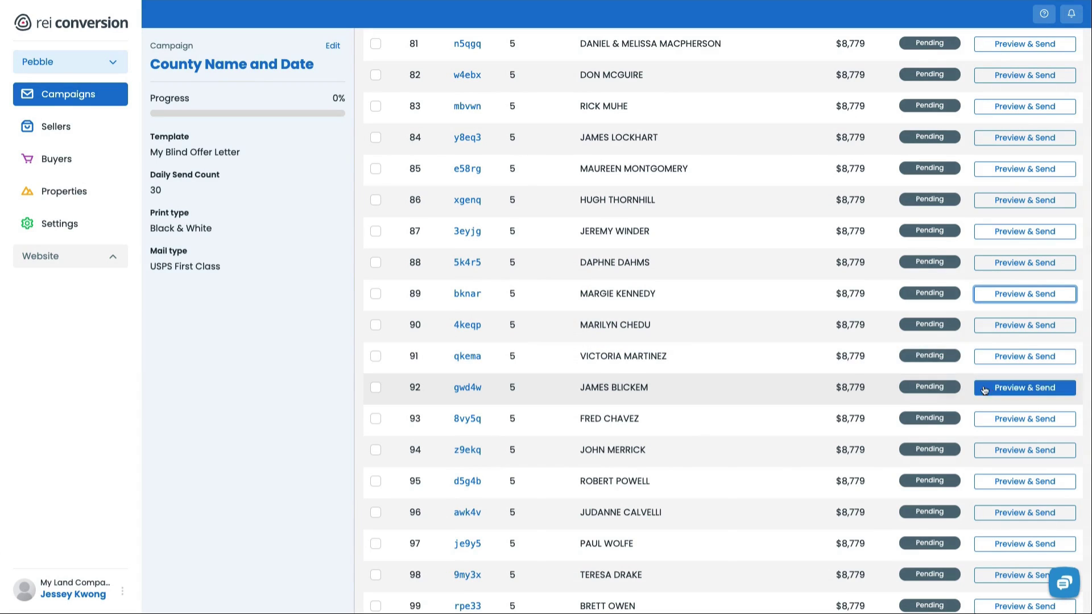